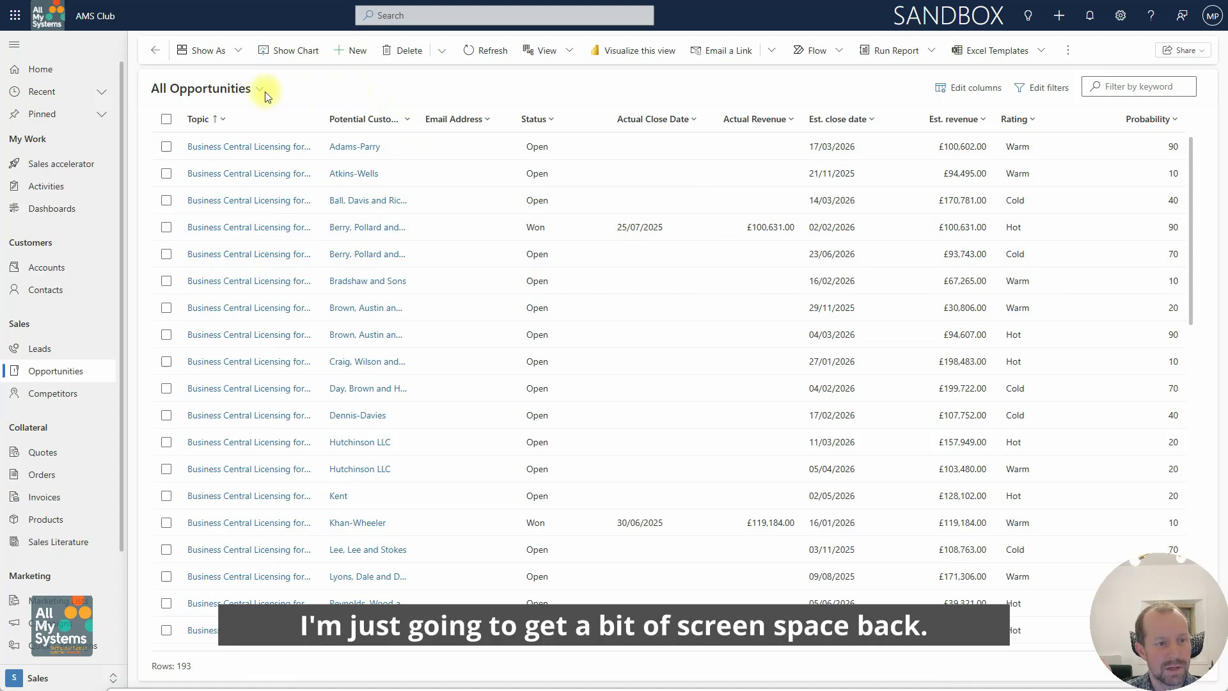
# Collapse the navigation pane and move the Est. close date and Est. revenue columns directly after Potential Customer.
pyautogui.click(14, 45)
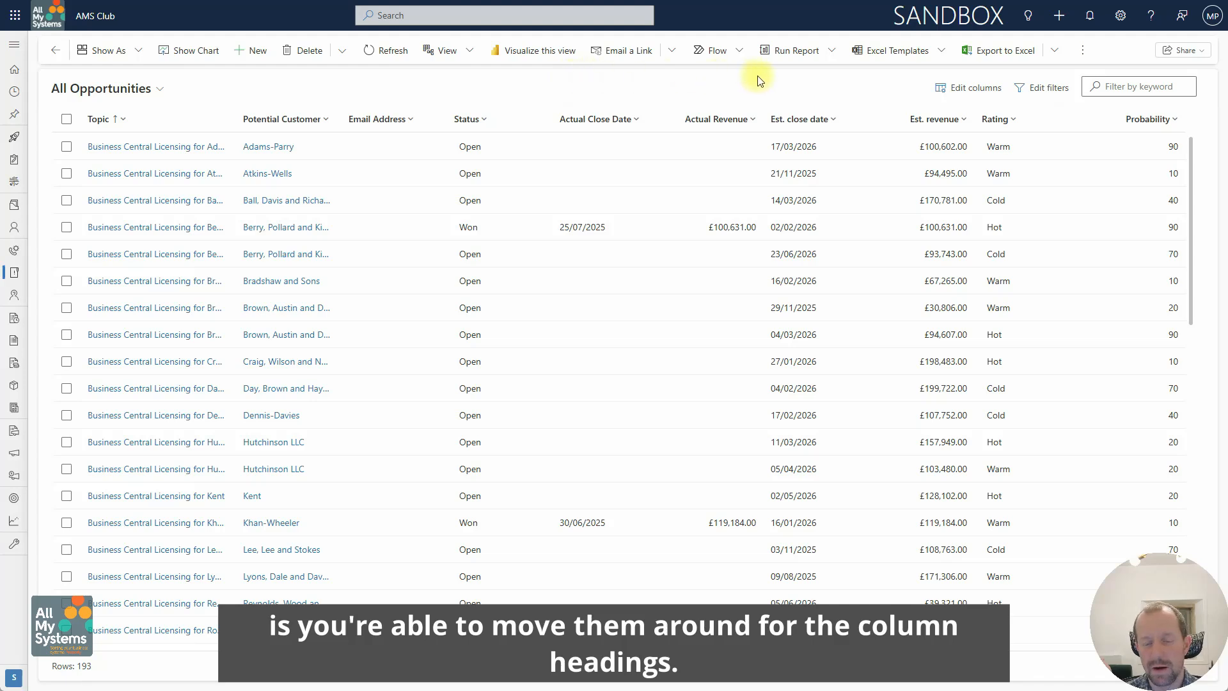
pyautogui.moveTo(802, 116); pyautogui.dragTo(348, 115)
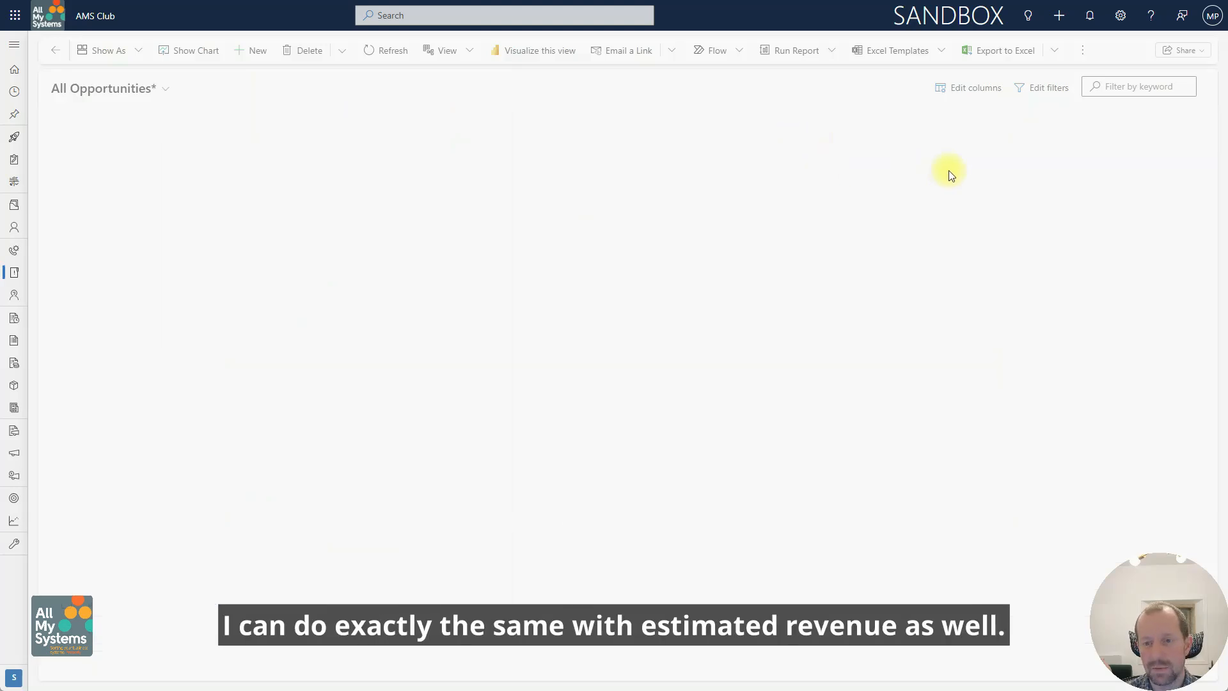
pyautogui.moveTo(931, 118); pyautogui.dragTo(467, 119)
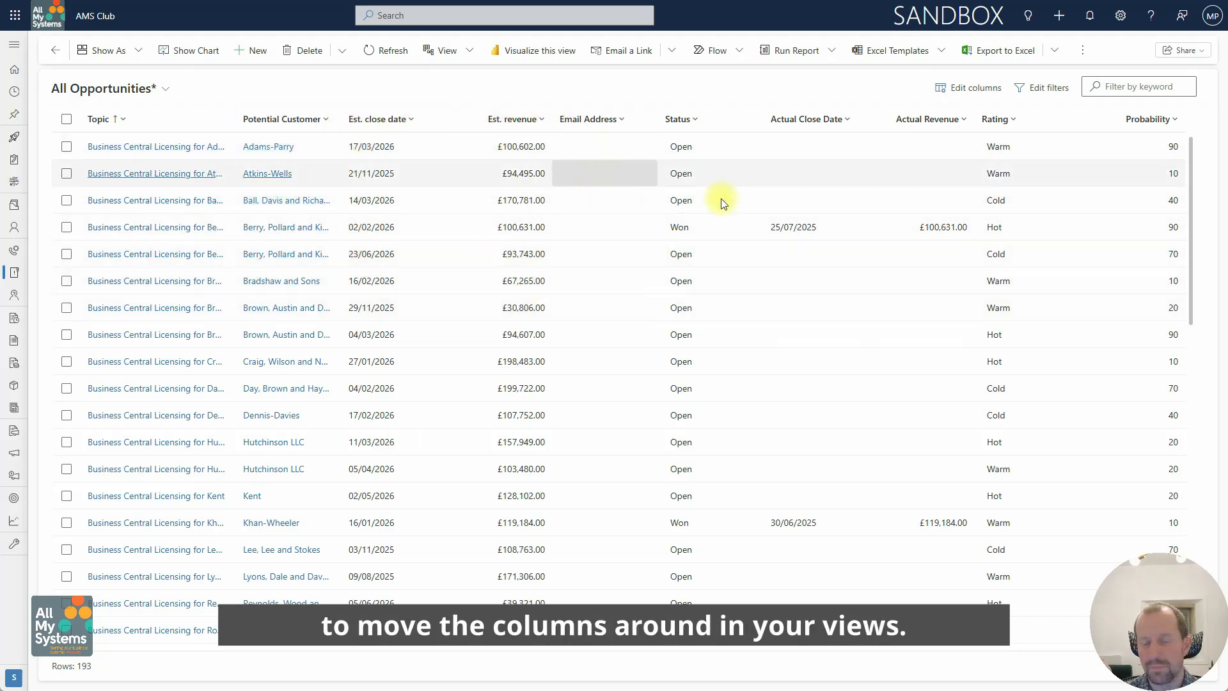
# Edit the view's column order, placing Probability after Potential Customer and Est. close date and Est. revenue after Status.
pyautogui.click(972, 89)
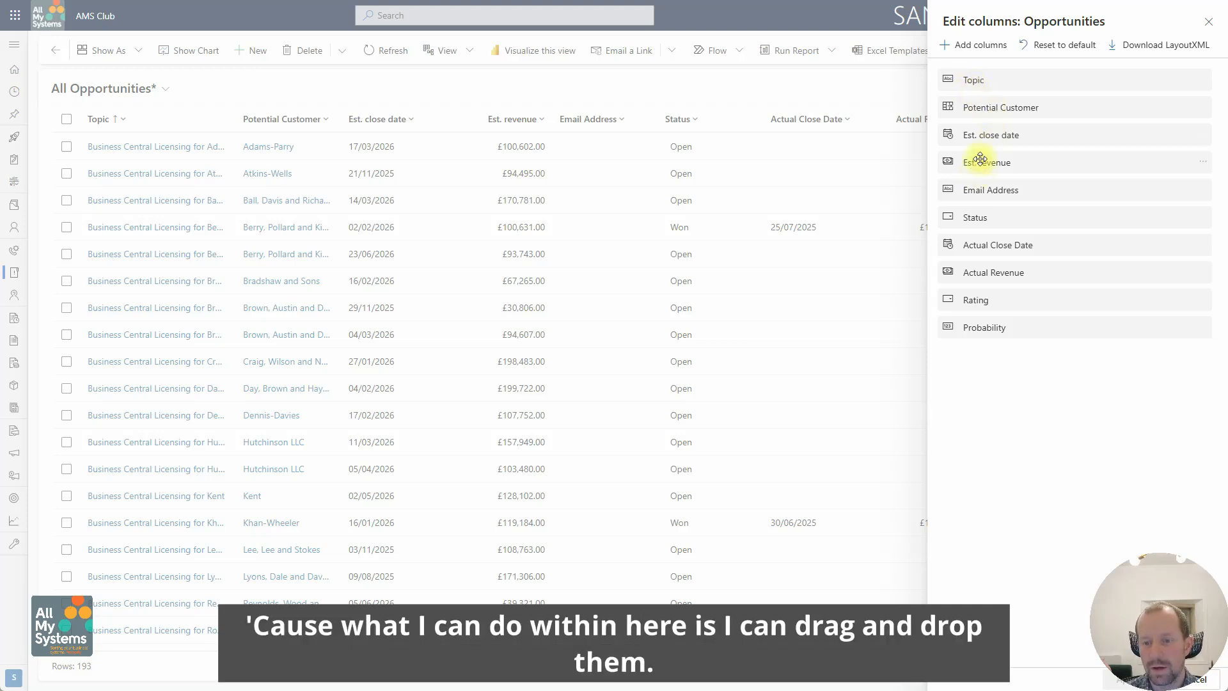
pyautogui.moveTo(981, 327); pyautogui.dragTo(996, 242)
pyautogui.moveTo(992, 162); pyautogui.dragTo(1006, 249)
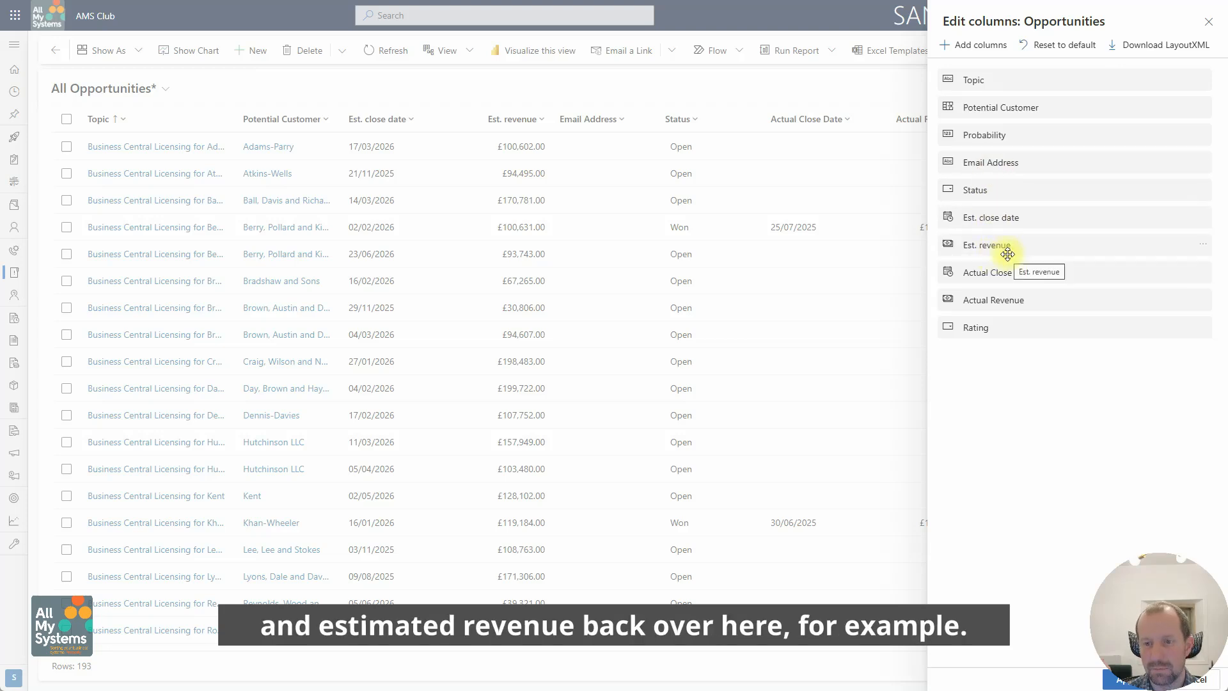
# Bring up the opportunity columns available to add, search them for "date", and clear the search.
pyautogui.click(974, 46)
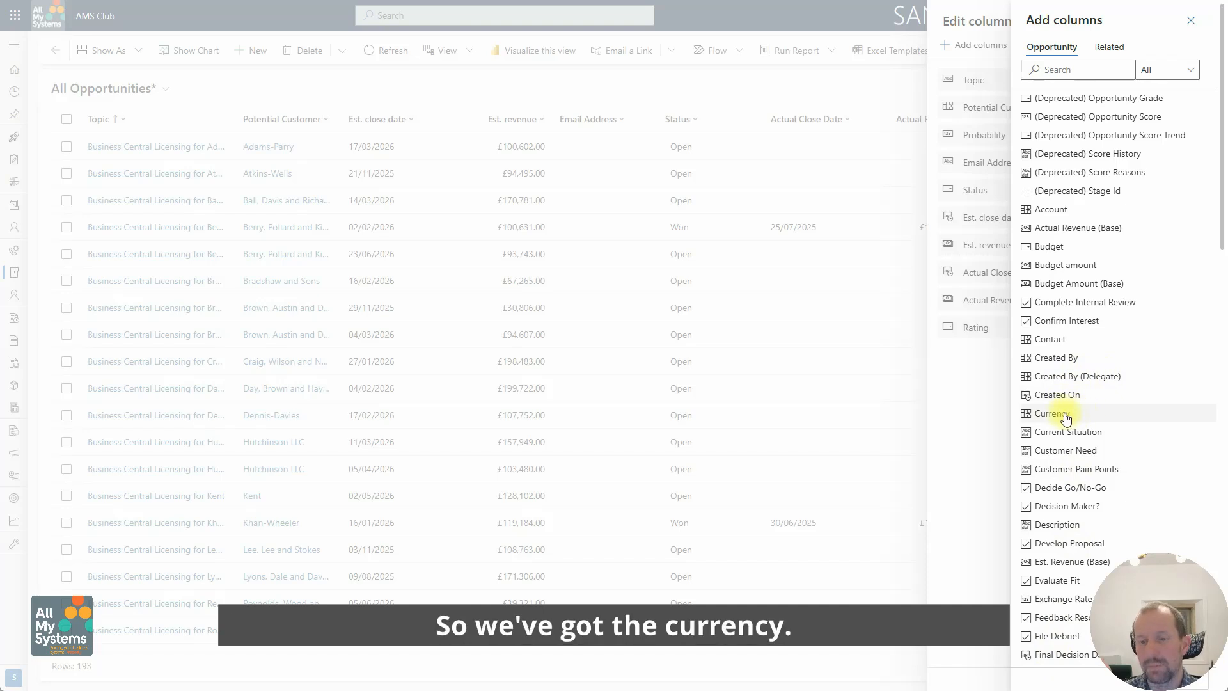
pyautogui.click(1061, 69)
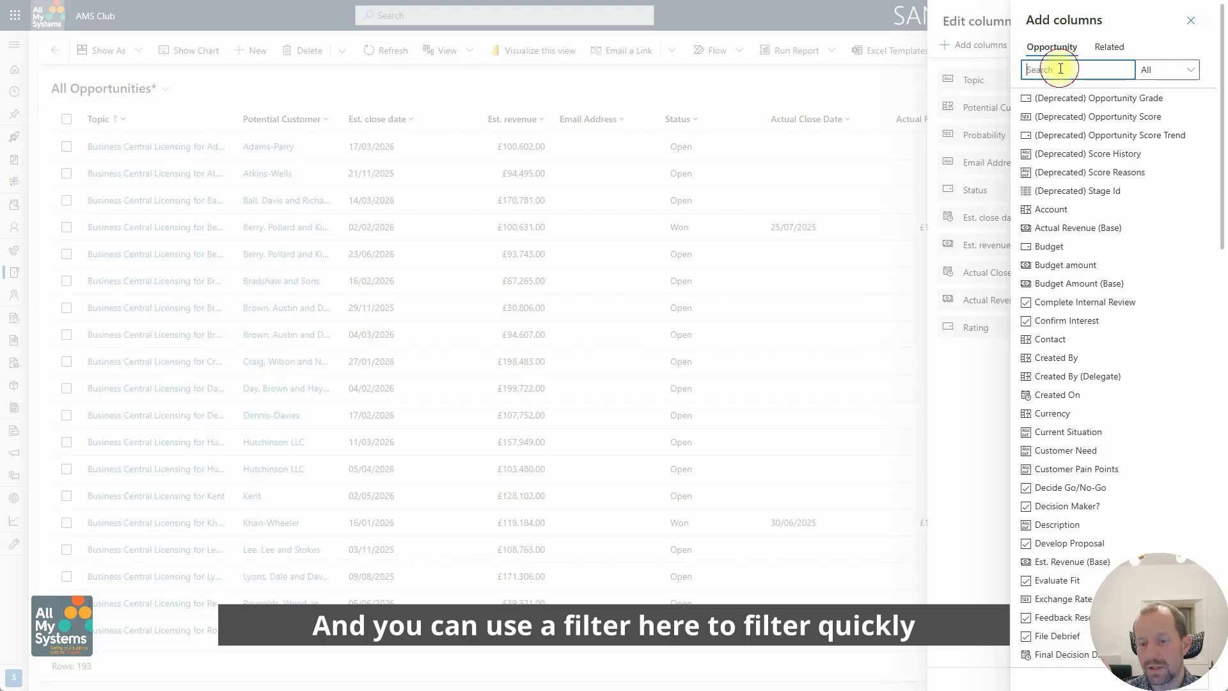
pyautogui.write('date')
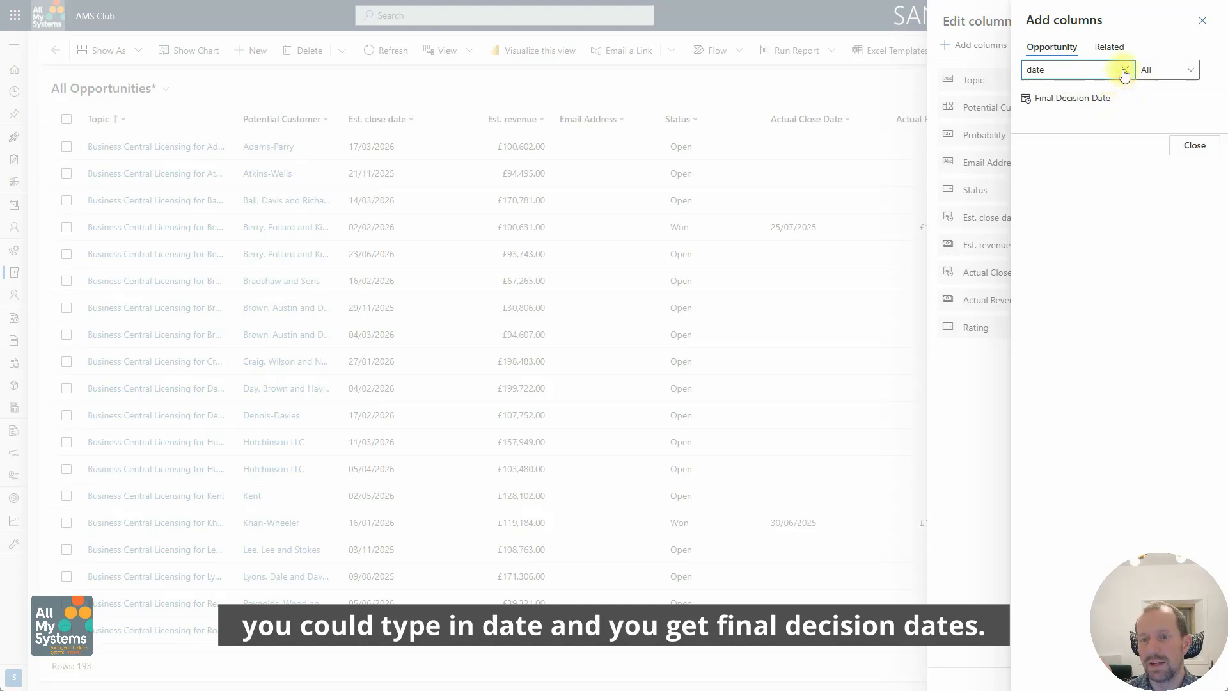
pyautogui.click(1125, 69)
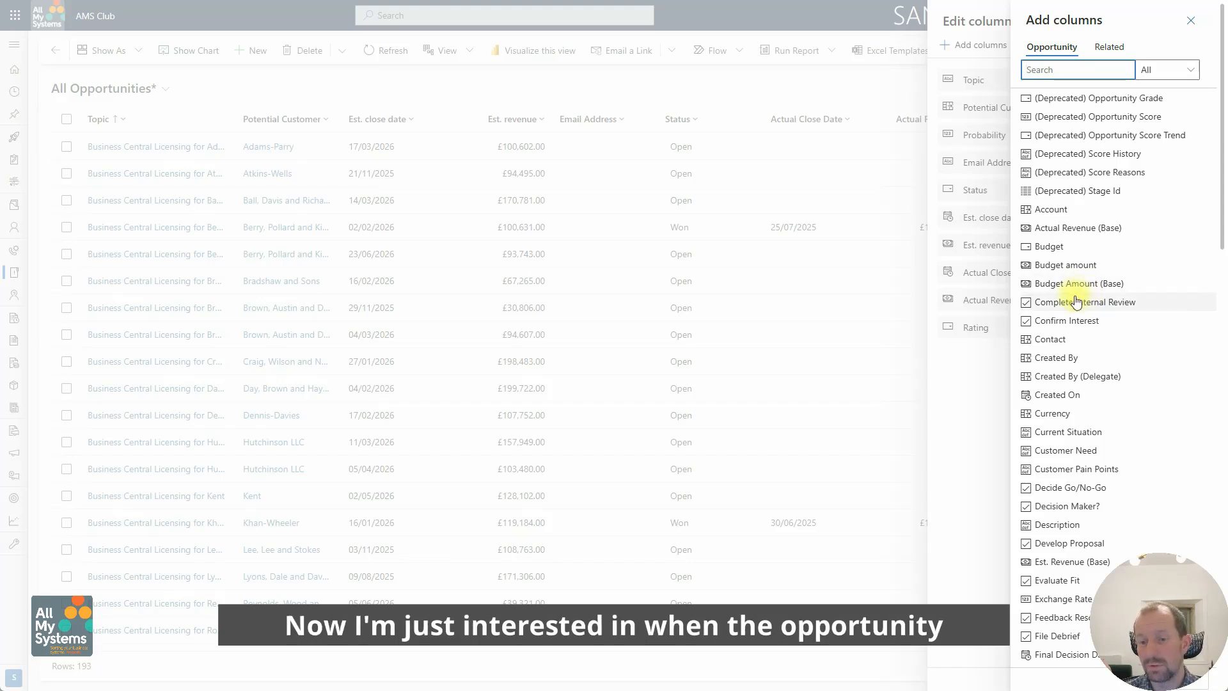
# Add the Created On column, place it first in the column order, and apply the changes.
pyautogui.click(1074, 396)
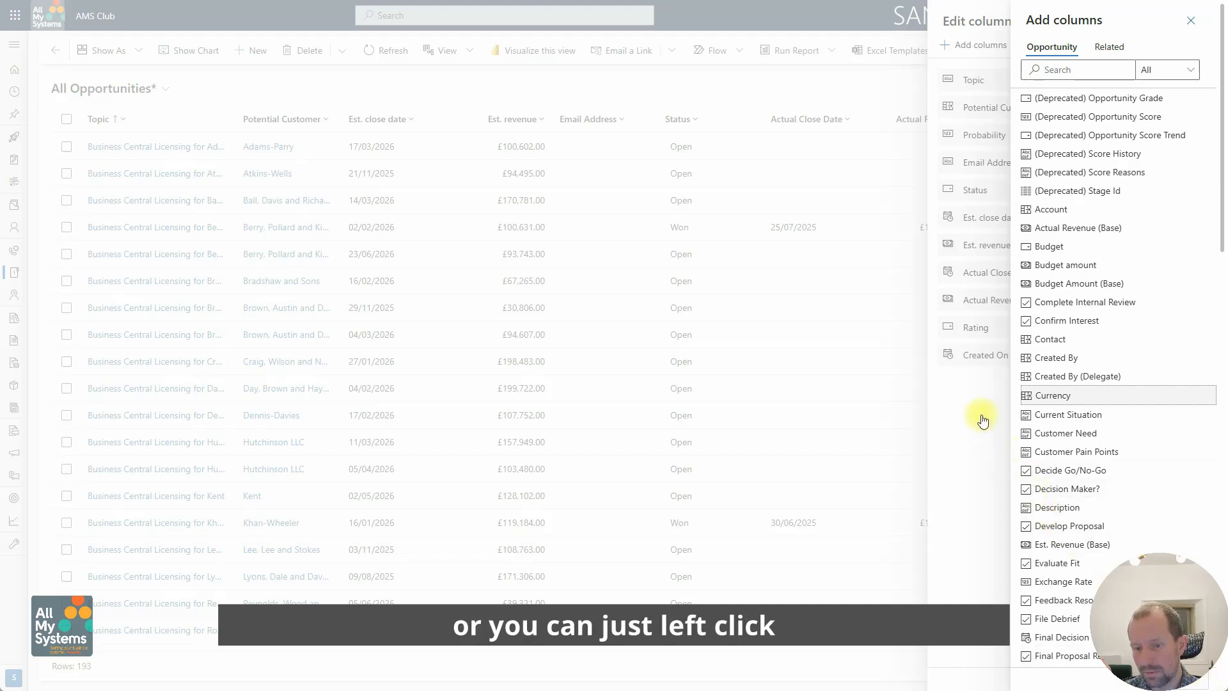
pyautogui.click(1206, 686)
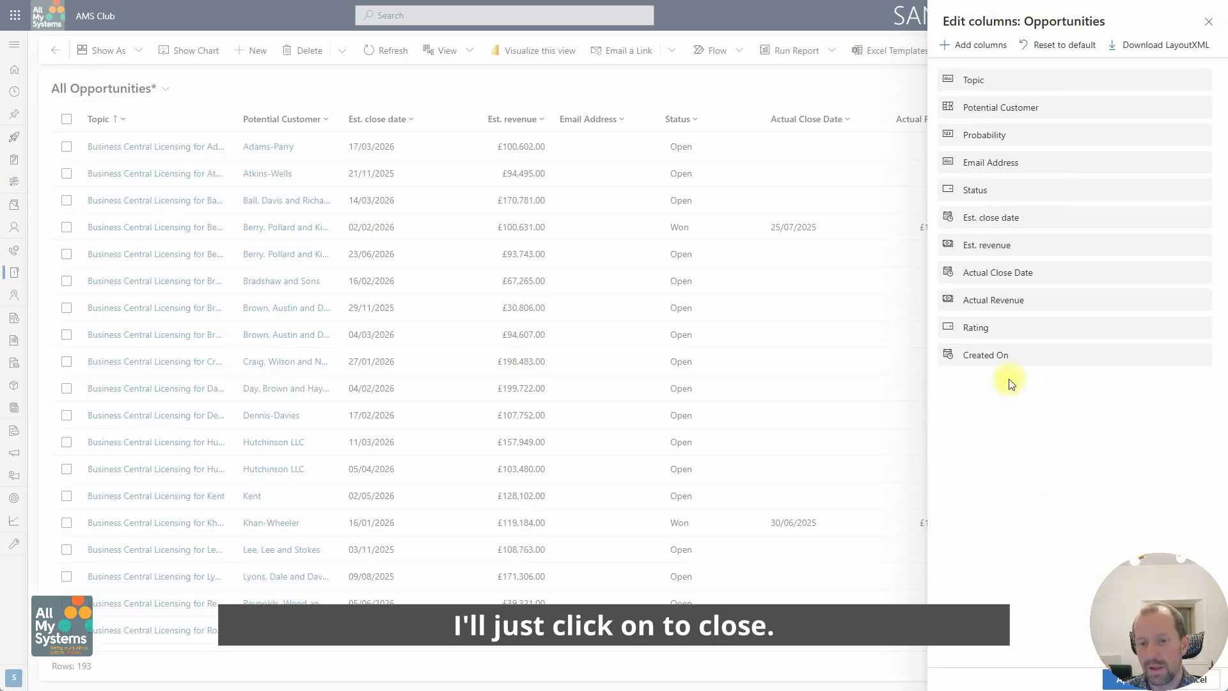
pyautogui.moveTo(1005, 355); pyautogui.dragTo(999, 78)
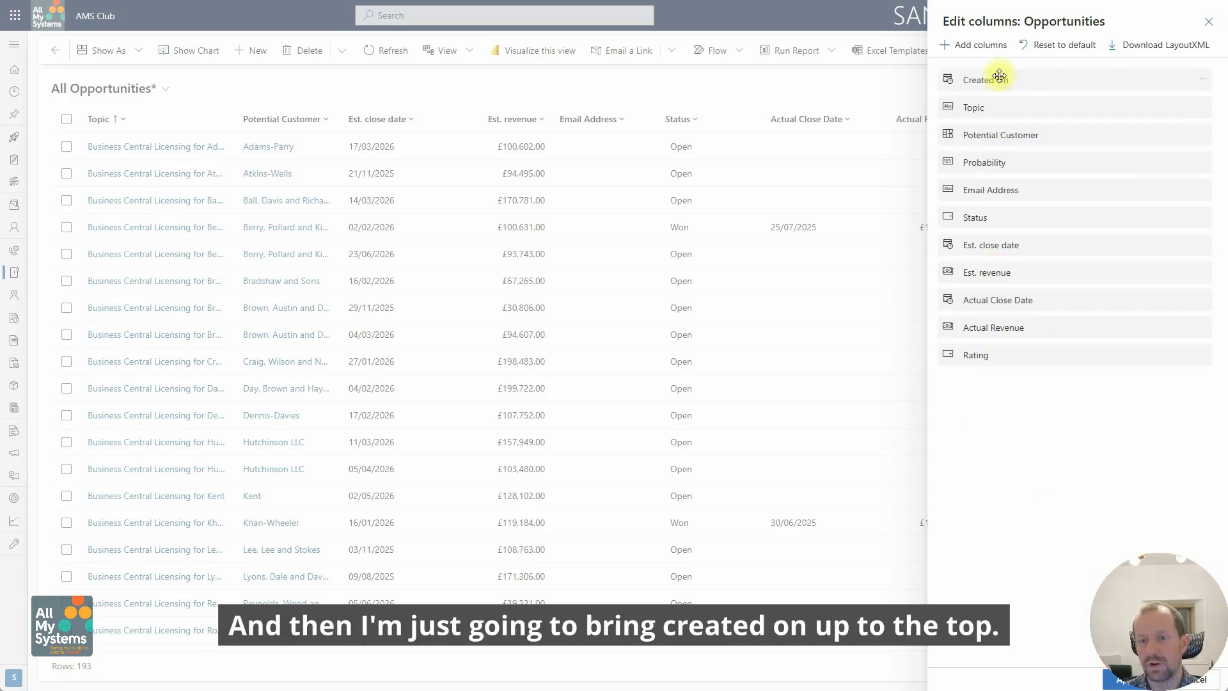
pyautogui.click(1113, 683)
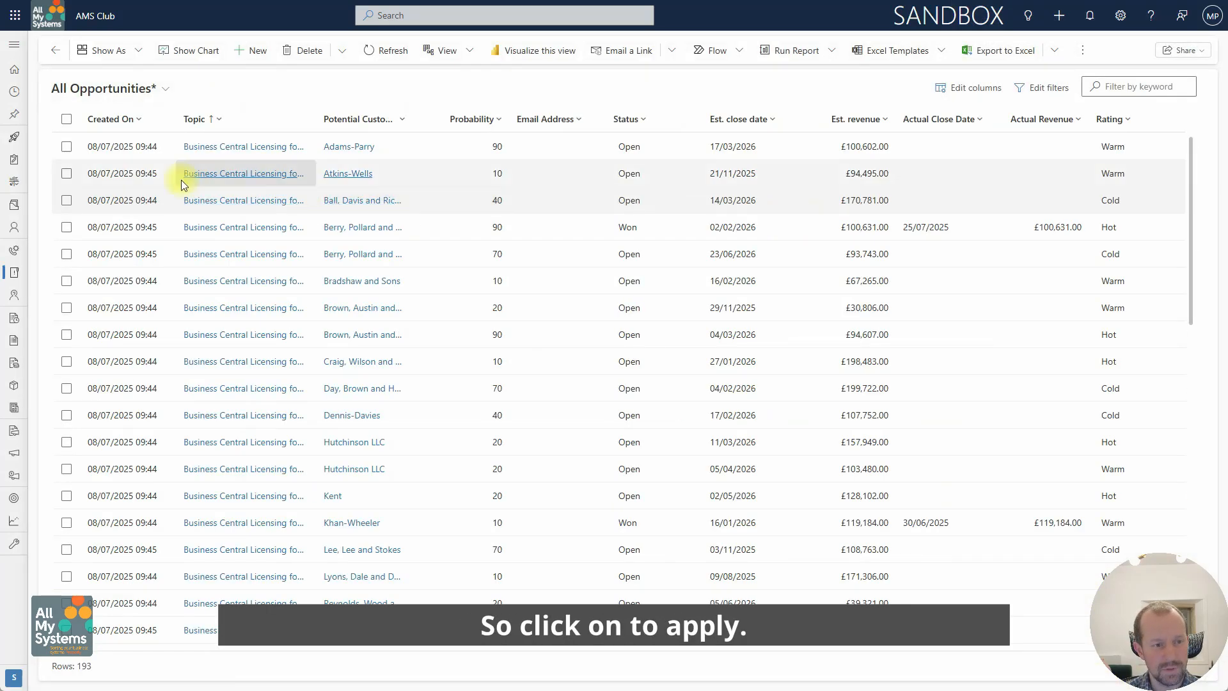
# Sort the opportunities by Created On in descending order.
pyautogui.click(136, 122)
pyautogui.click(136, 166)
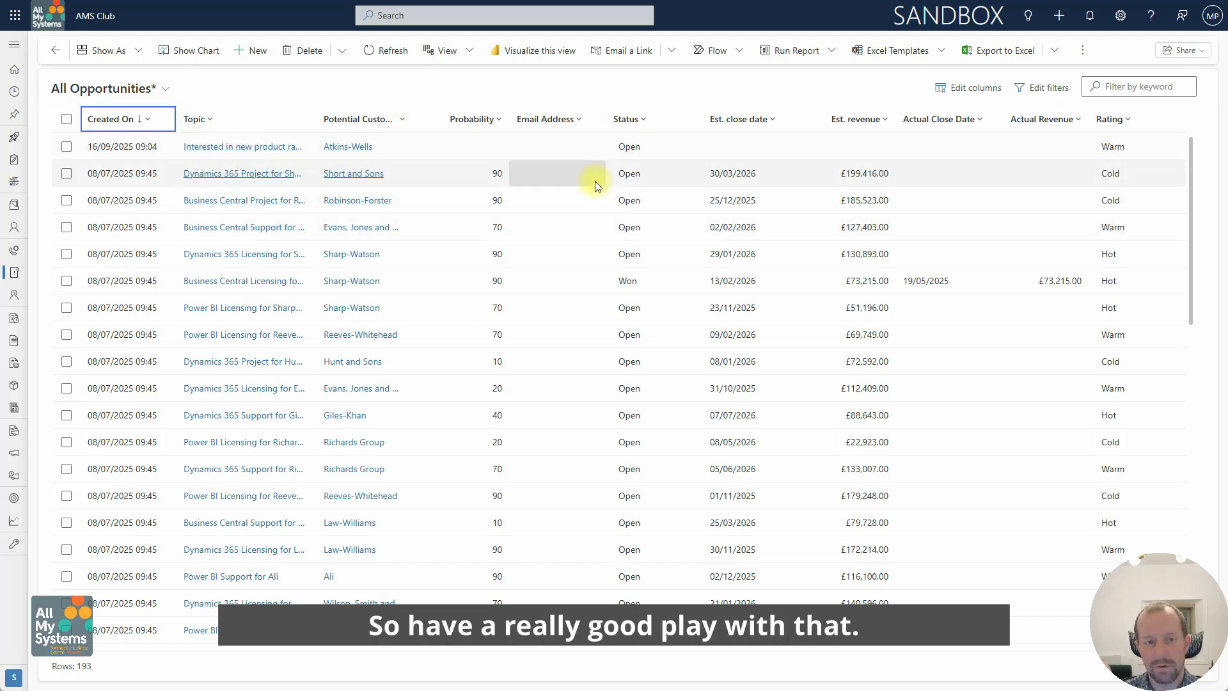
# Search the related columns available to add for "post", with the Potential Customer (Account) group expanded.
pyautogui.click(966, 88)
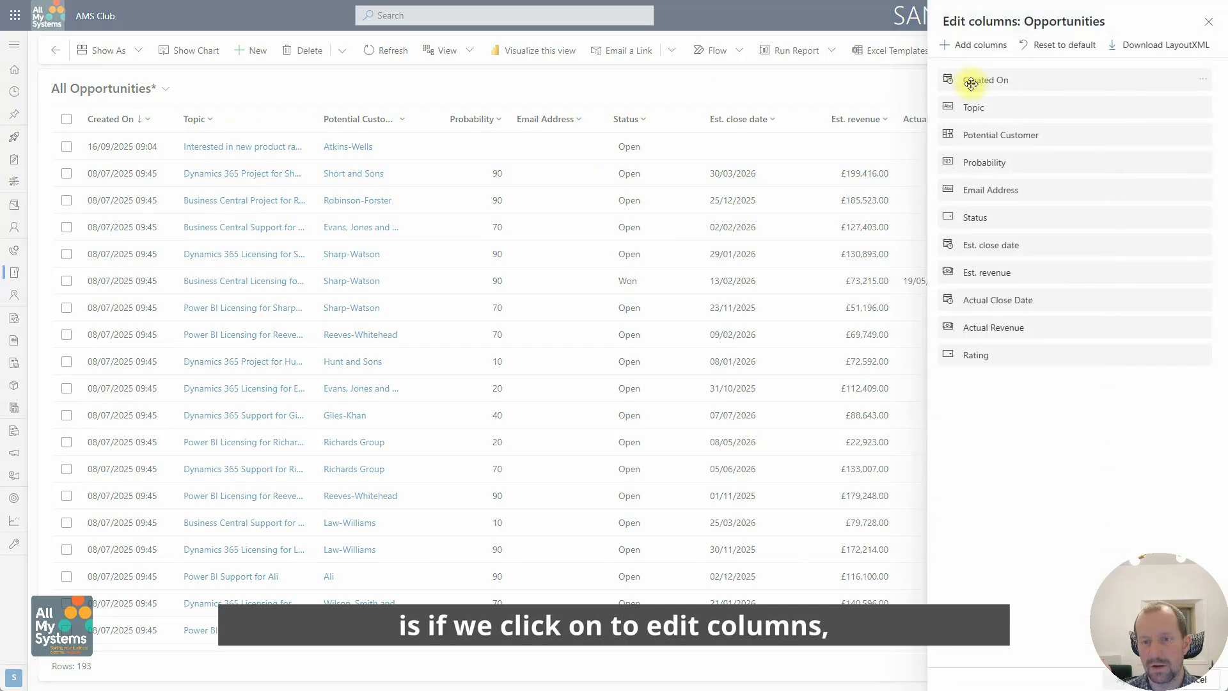
pyautogui.click(973, 47)
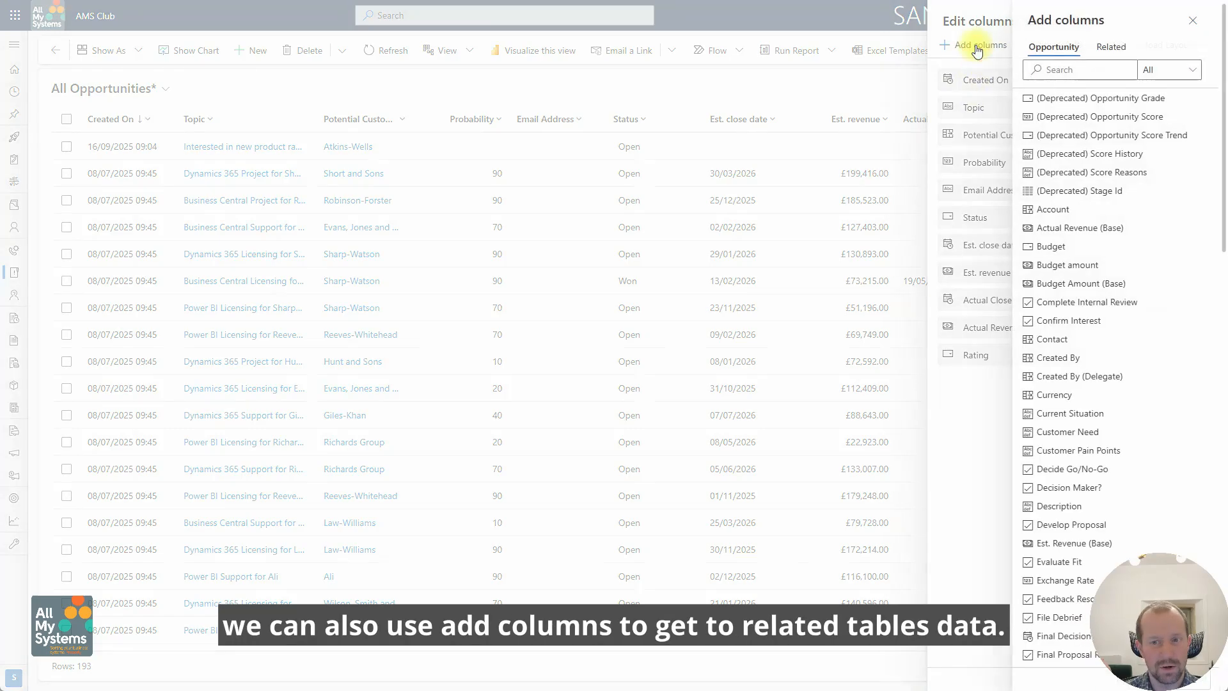
pyautogui.click(1111, 50)
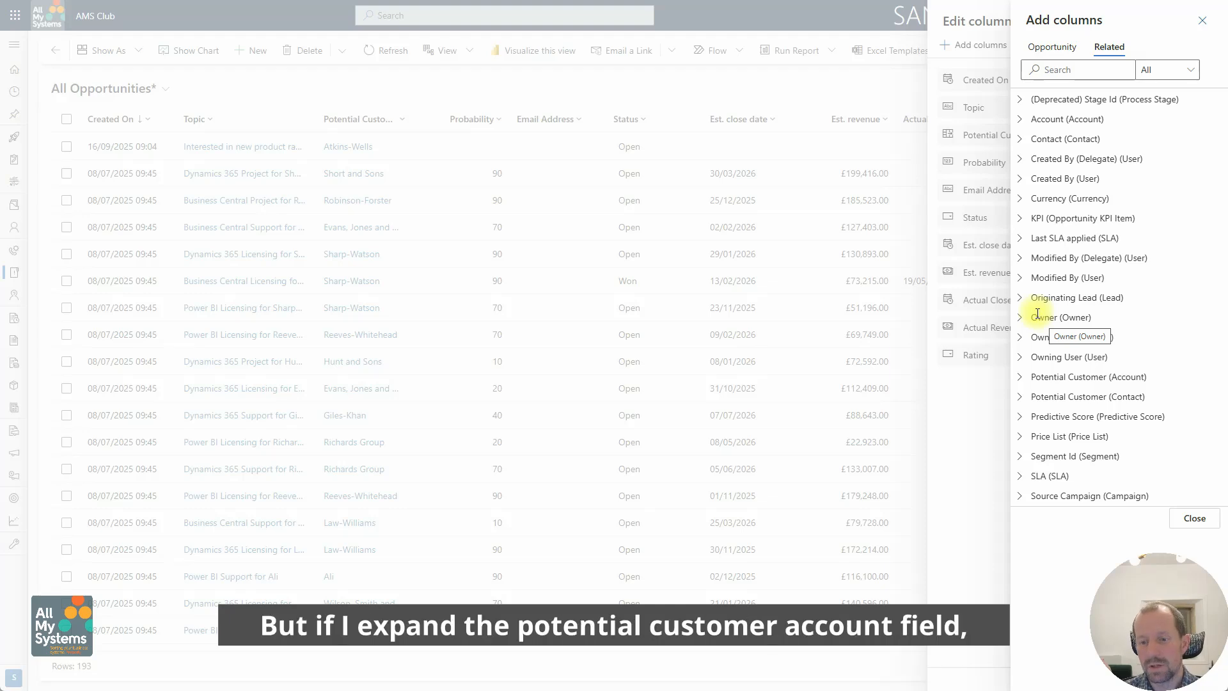
pyautogui.click(1021, 377)
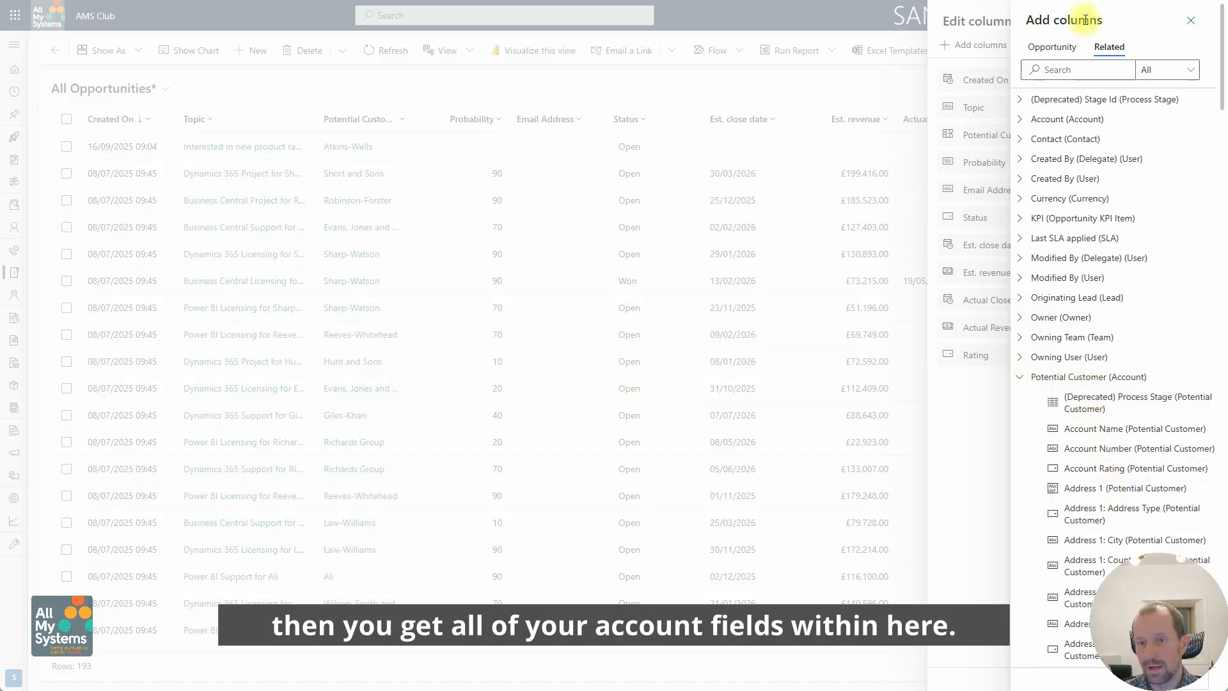
pyautogui.click(1085, 67)
pyautogui.write('pos')
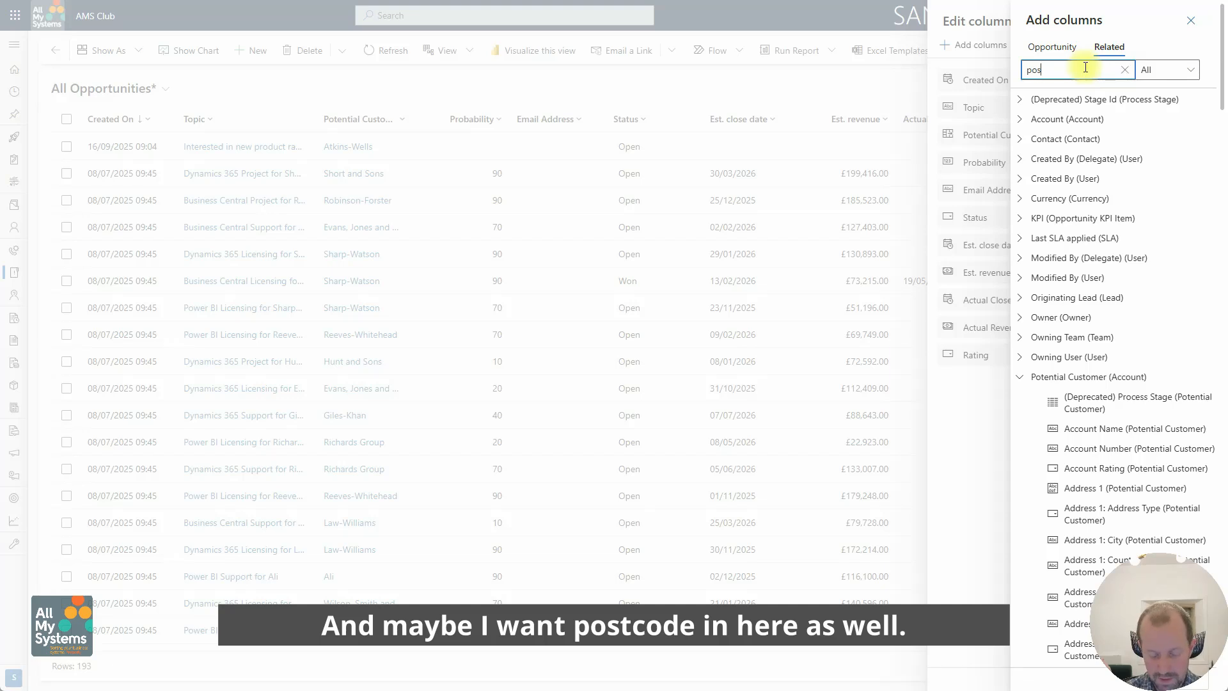
pyautogui.write('t')
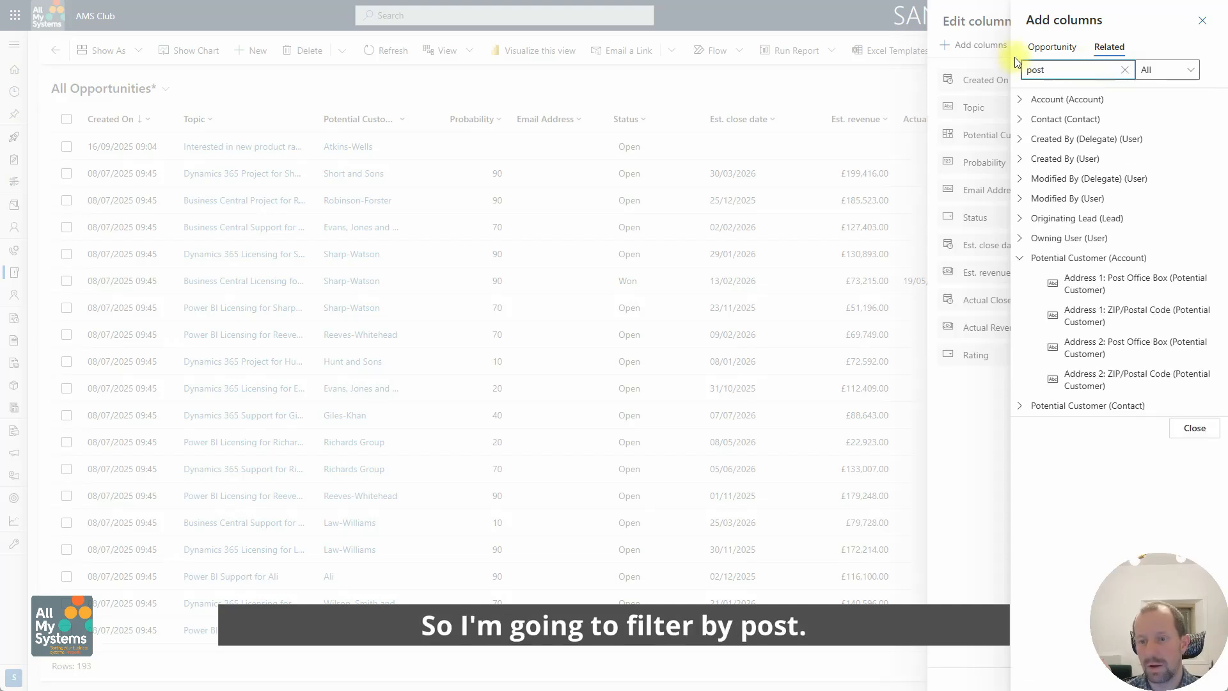
# Add the Address 1: ZIP/Postal Code (Potential Customer) column, place it directly after Created On, and apply the changes.
pyautogui.click(1098, 315)
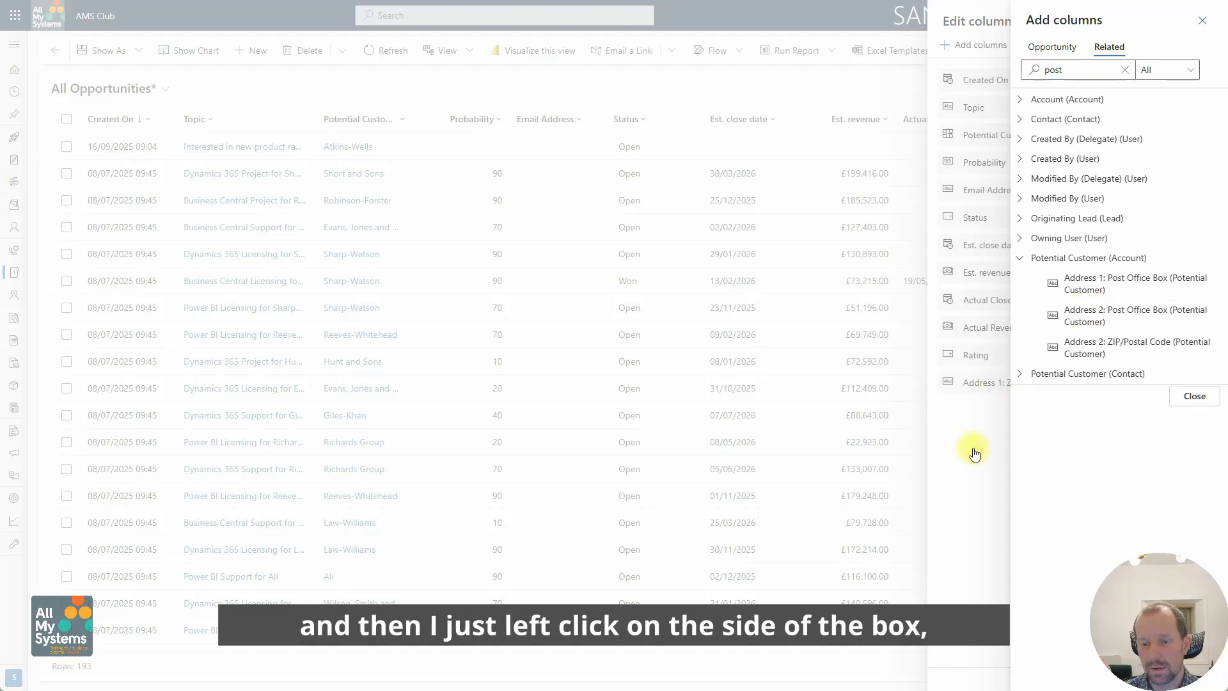
pyautogui.click(985, 423)
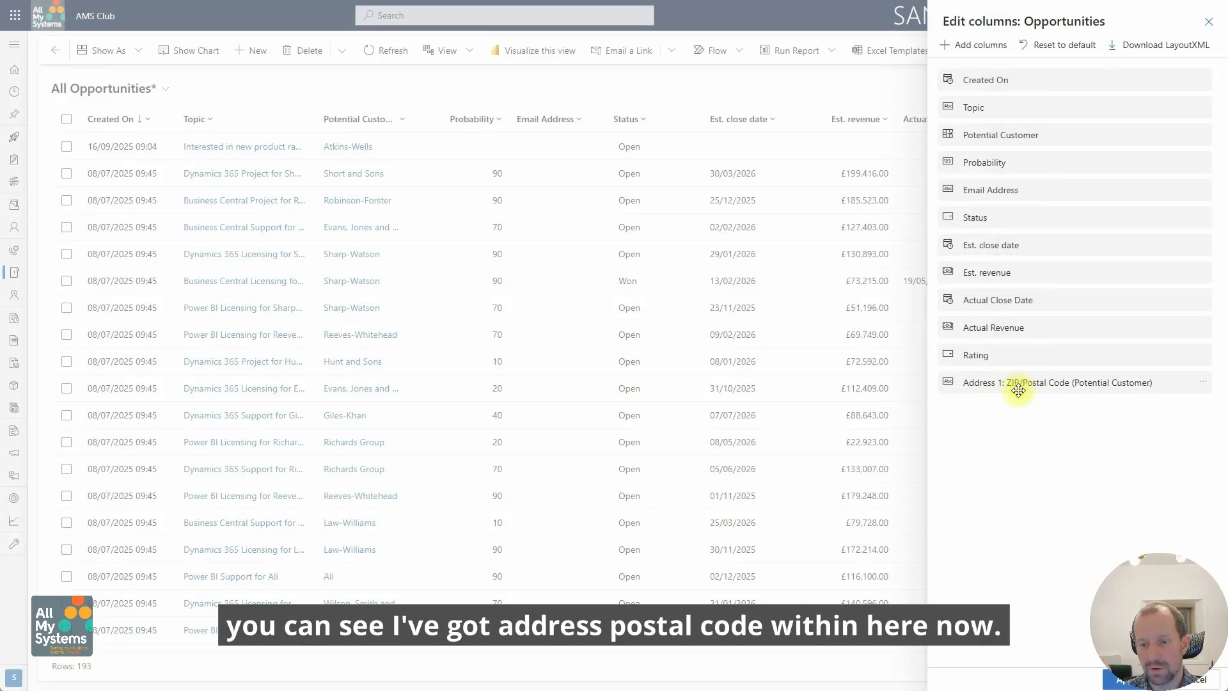
pyautogui.moveTo(1020, 384); pyautogui.dragTo(1020, 109)
pyautogui.click(1110, 683)
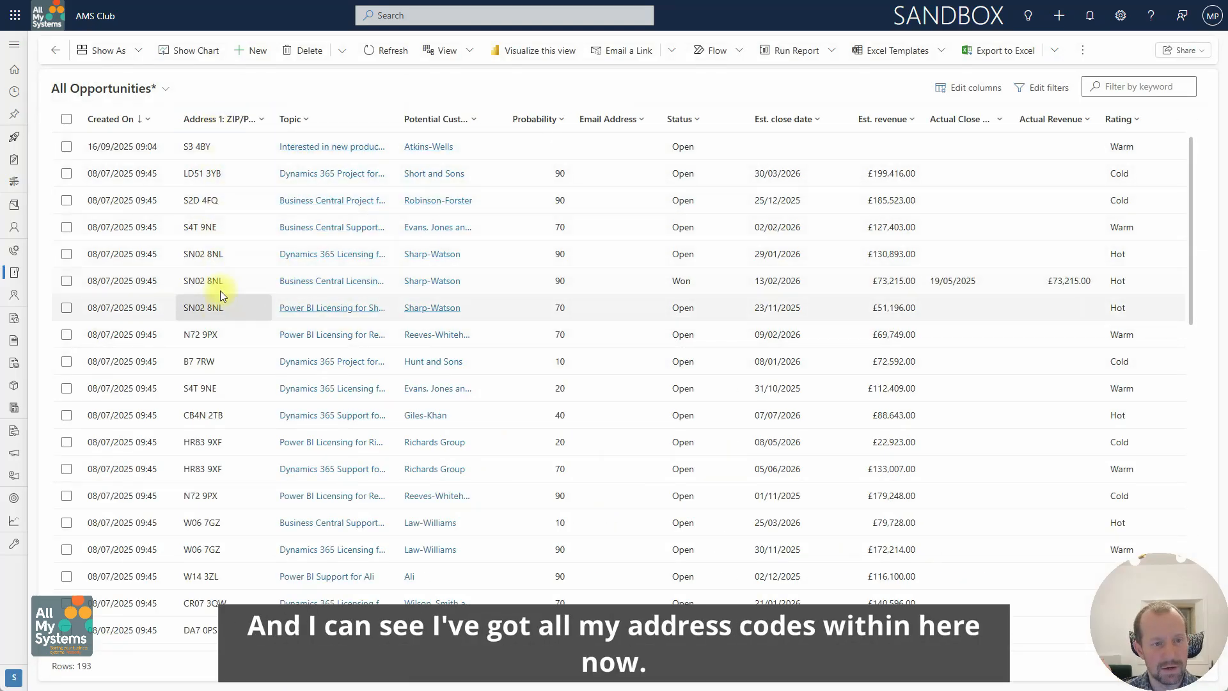
# Filter the Address 1: ZIP/Postal Code column to values that begin with "N".
pyautogui.click(258, 122)
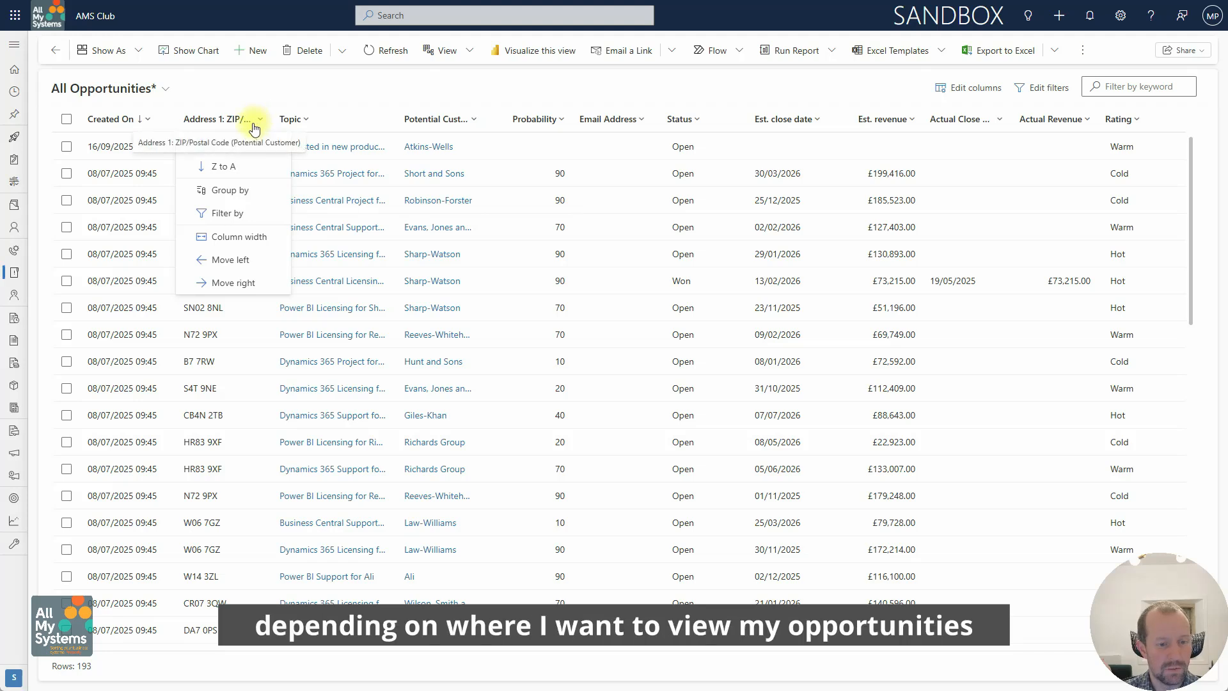
pyautogui.click(230, 213)
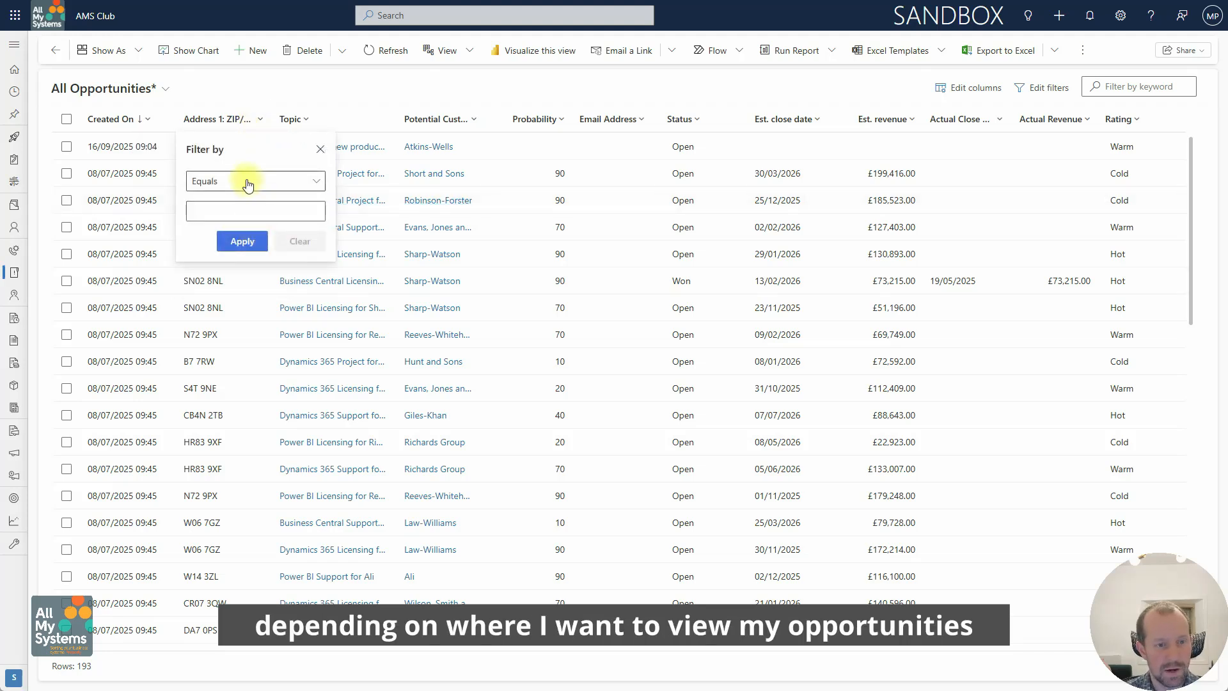
pyautogui.click(246, 184)
pyautogui.click(215, 295)
pyautogui.click(240, 208)
pyautogui.write('N')
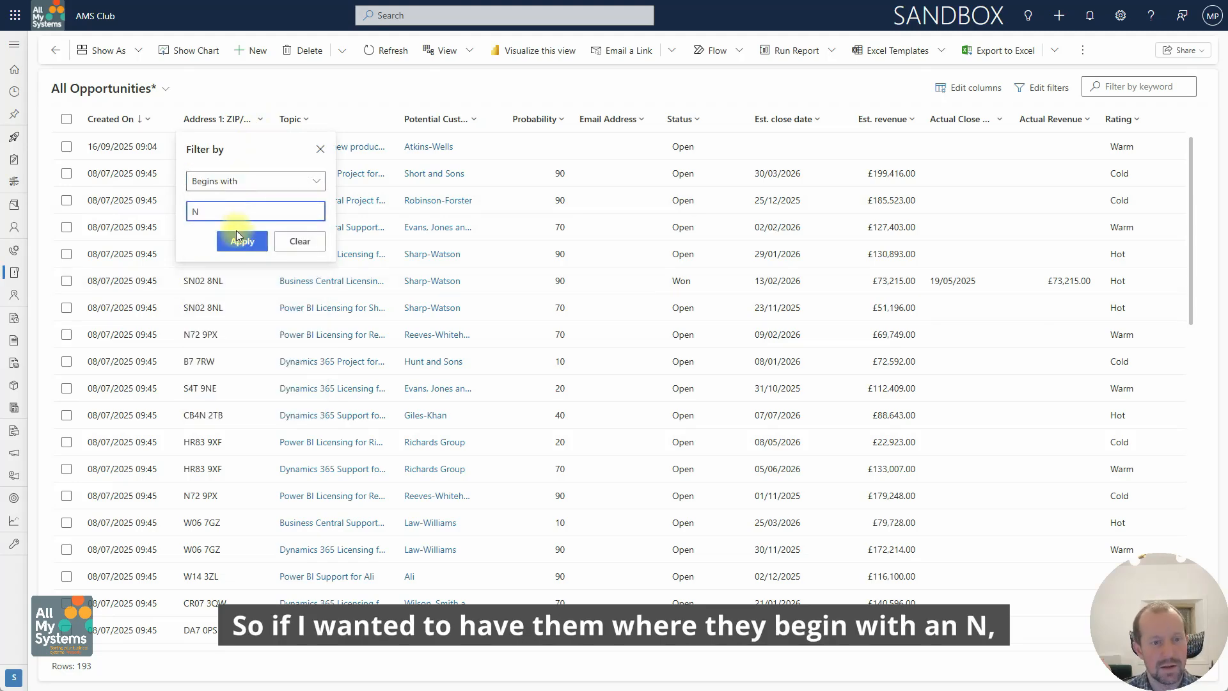
pyautogui.click(238, 237)
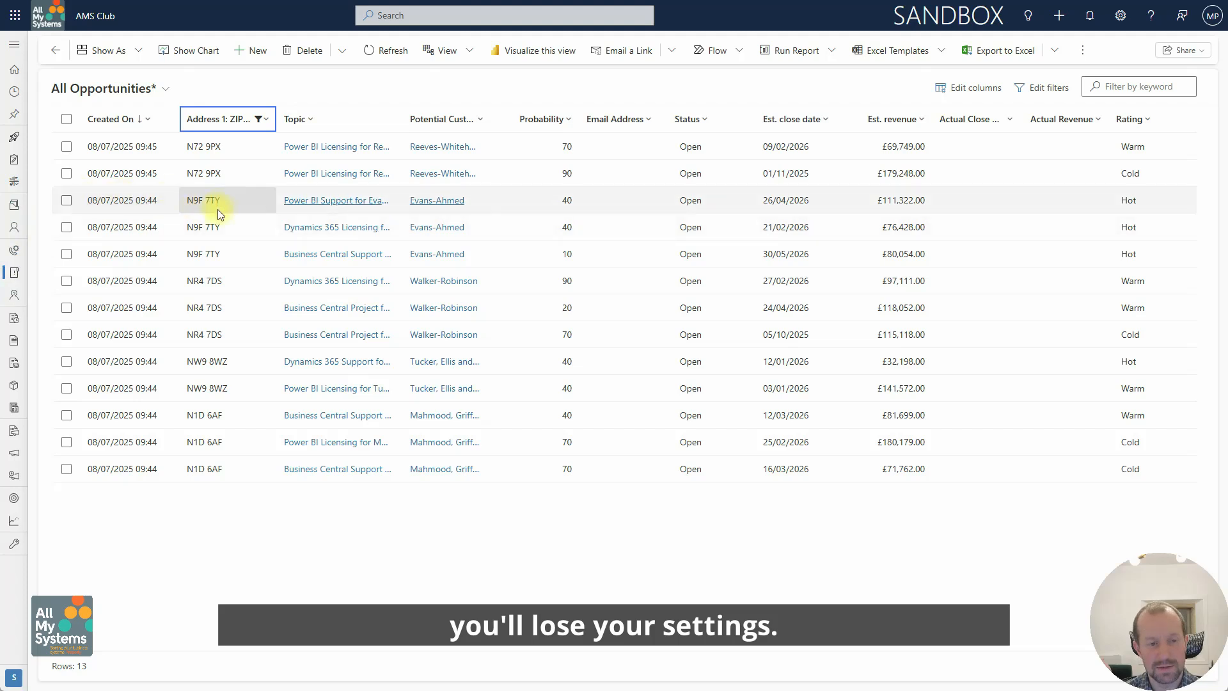
# Open the first filtered opportunity, switch to Power BI Support for Evans-Ahmed through the record set navigator, and hide the navigator.
pyautogui.click(314, 151)
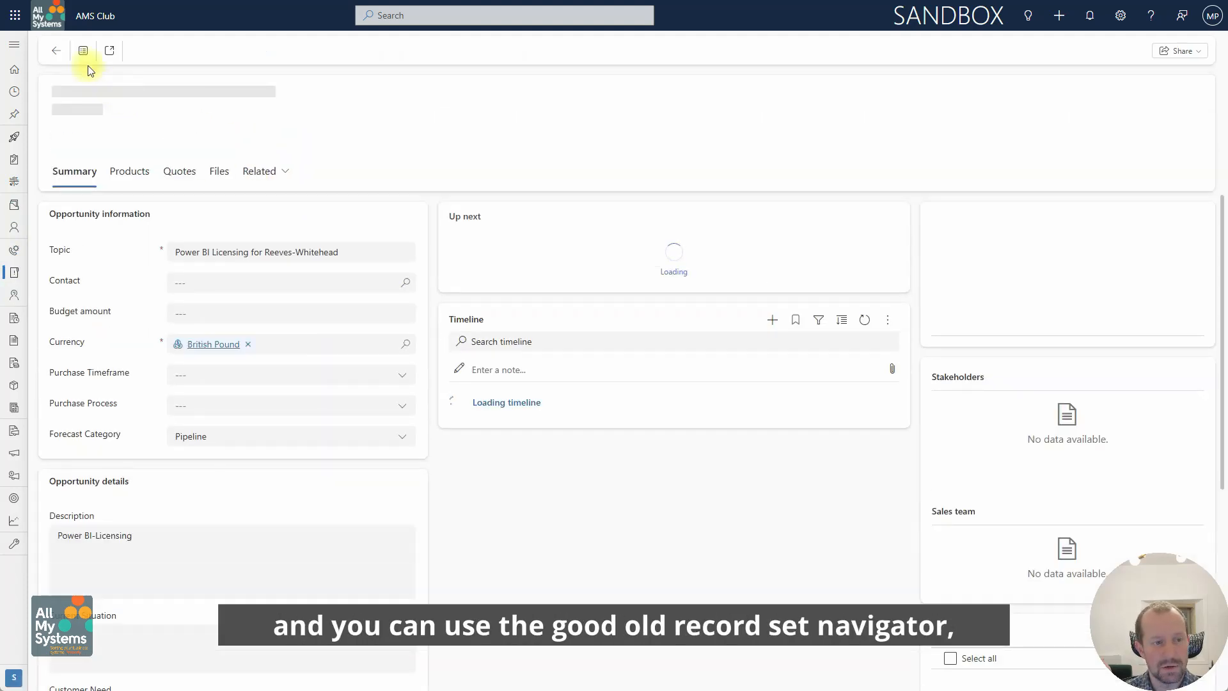
pyautogui.click(83, 54)
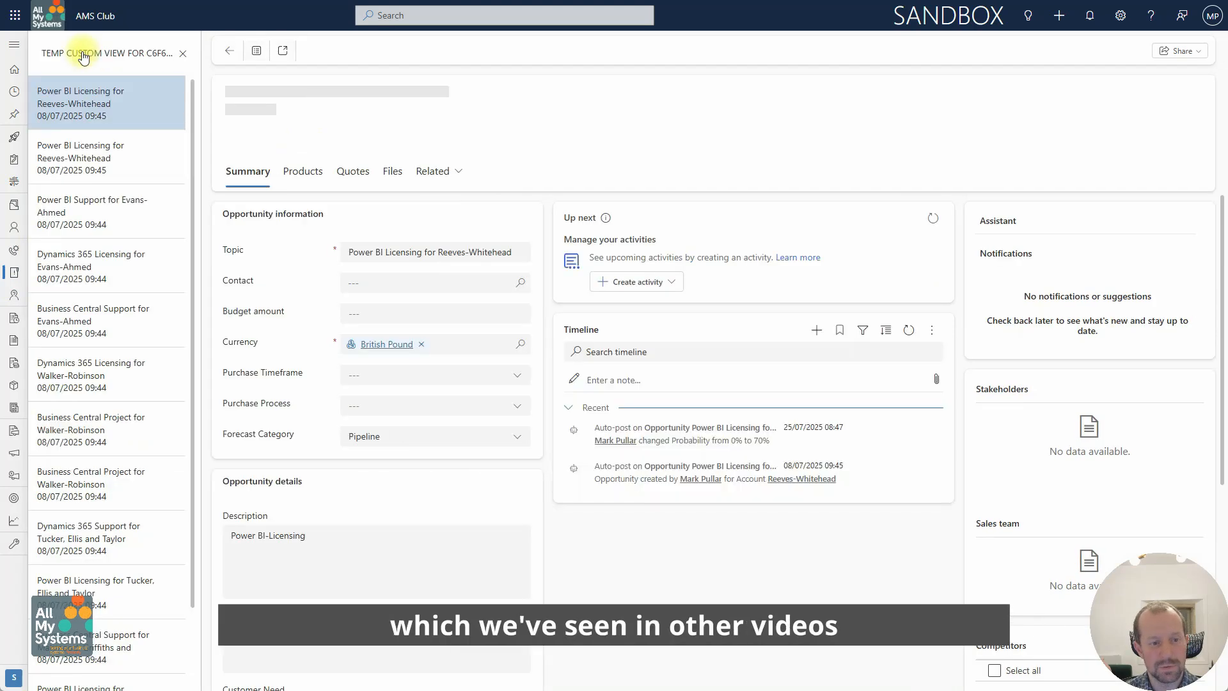
pyautogui.click(93, 215)
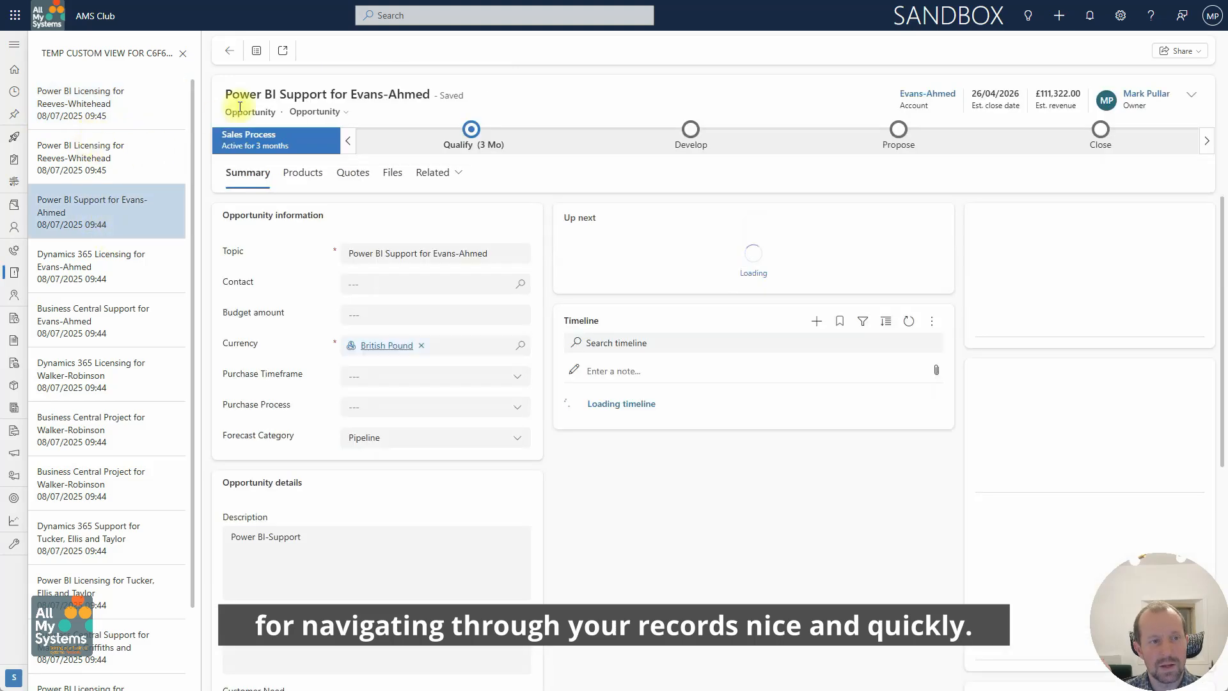
pyautogui.click(256, 52)
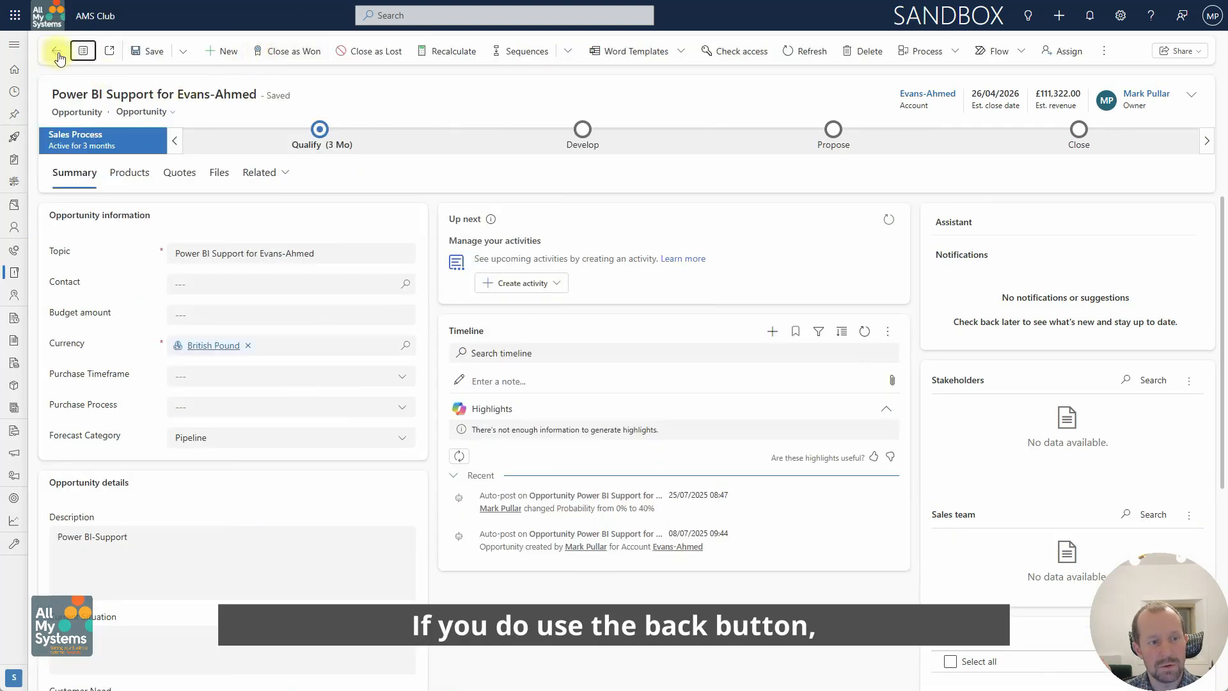
# Go back to the filtered opportunities list and reload the Opportunities area to reset the view to its default layout.
pyautogui.click(58, 54)
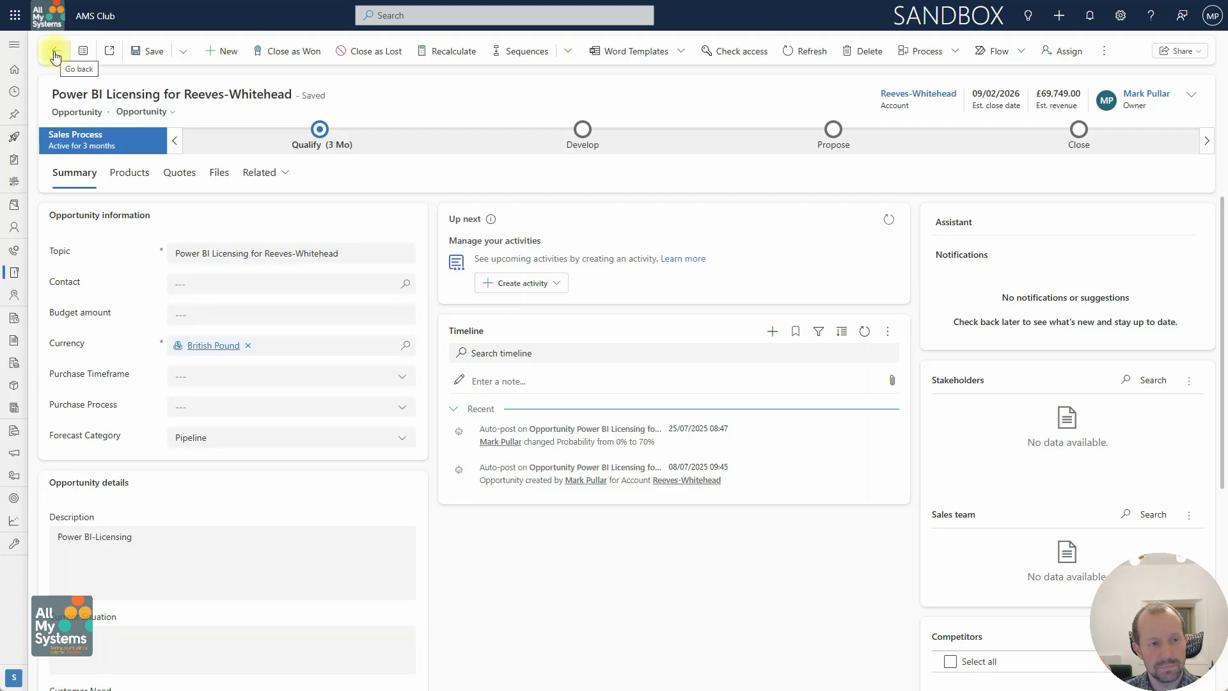
pyautogui.click(56, 55)
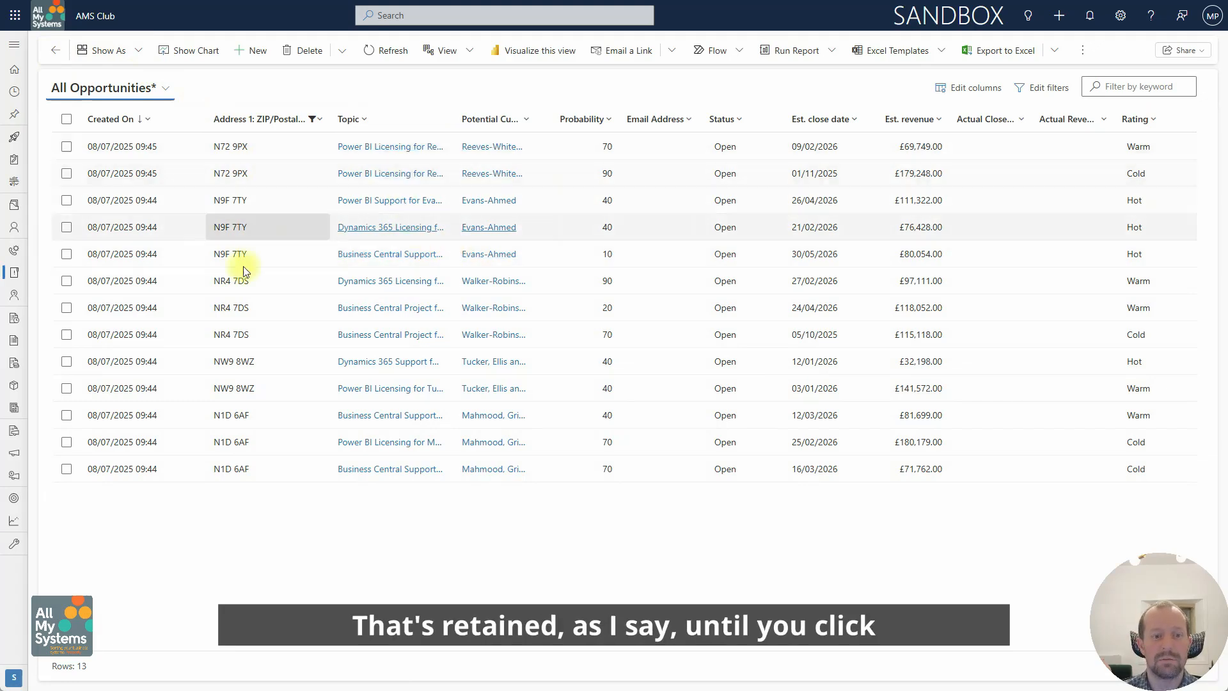
pyautogui.click(14, 277)
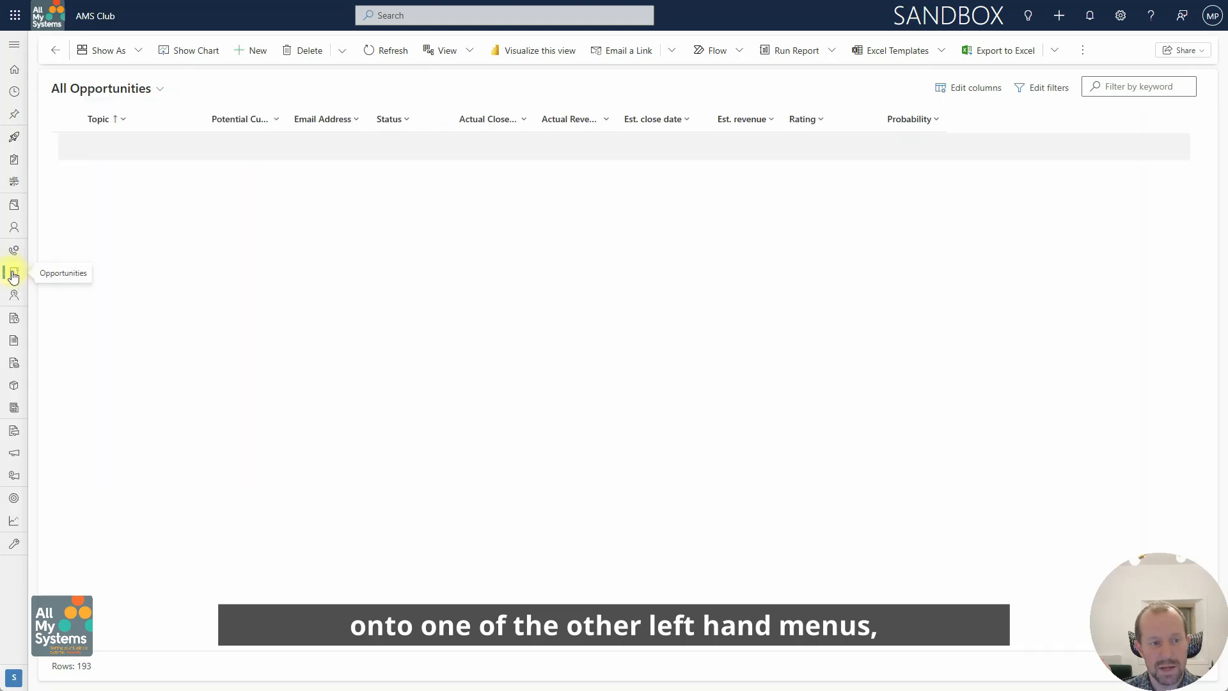